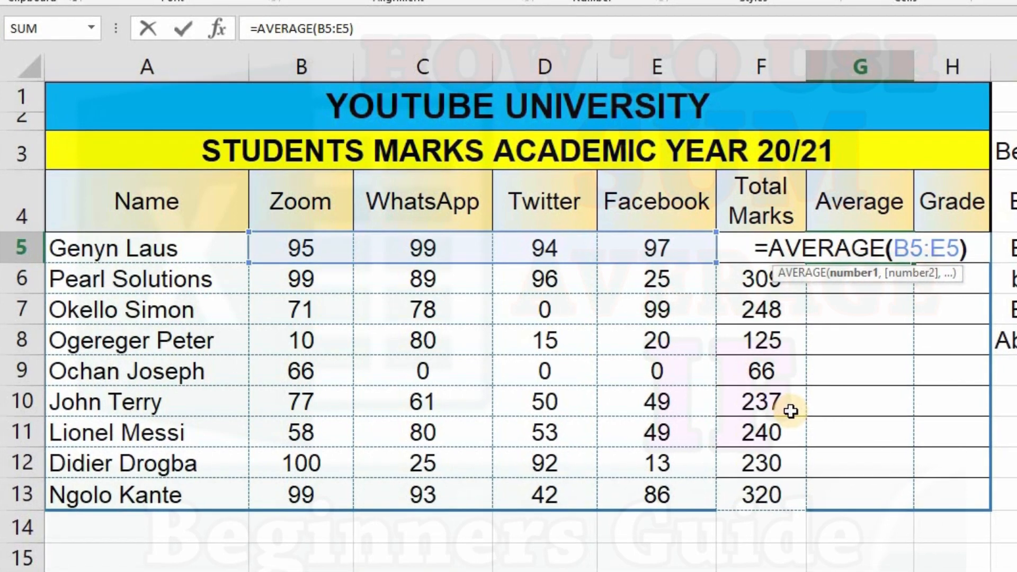
key("Return")
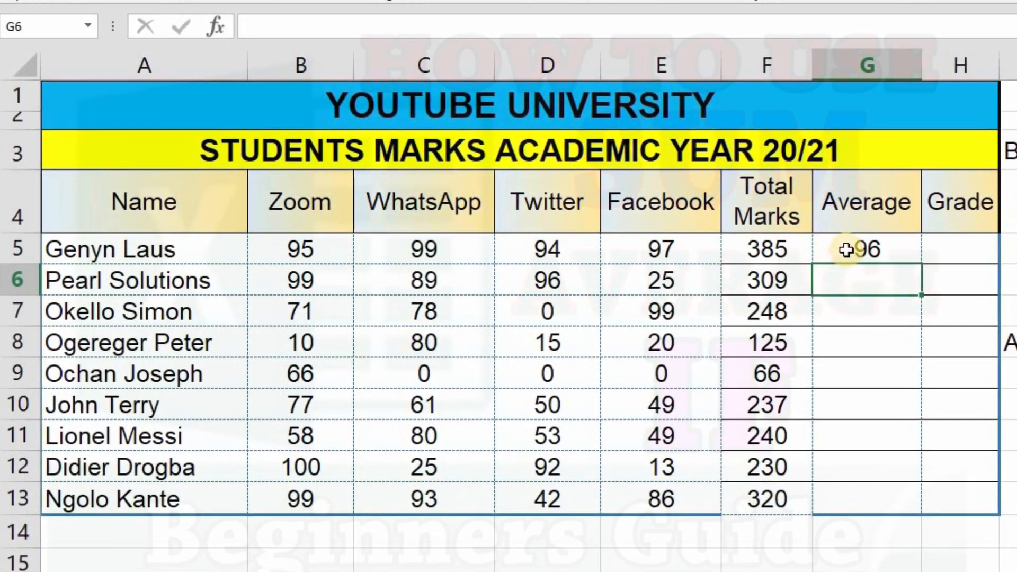
left_click(859, 249)
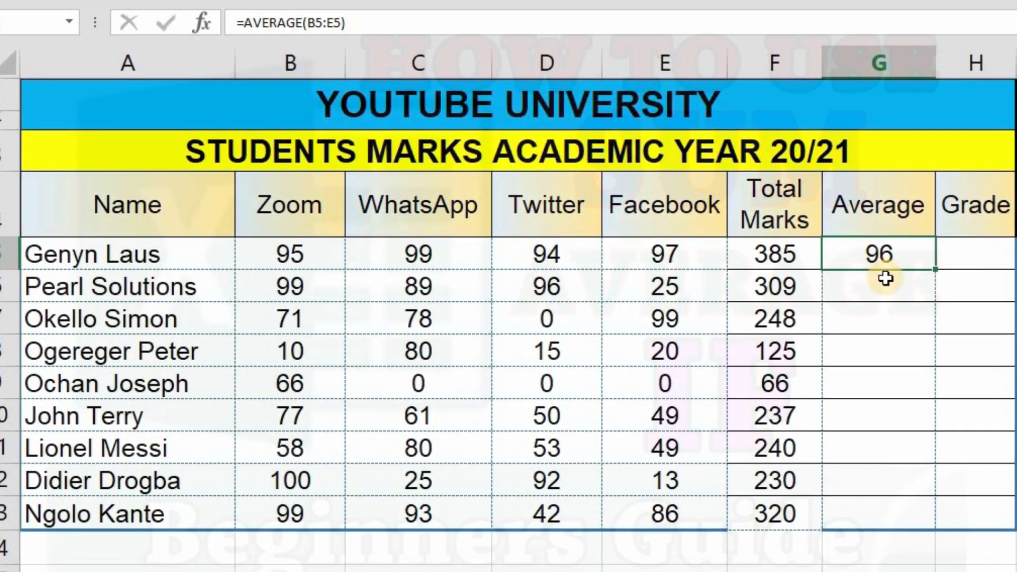
key("Delete")
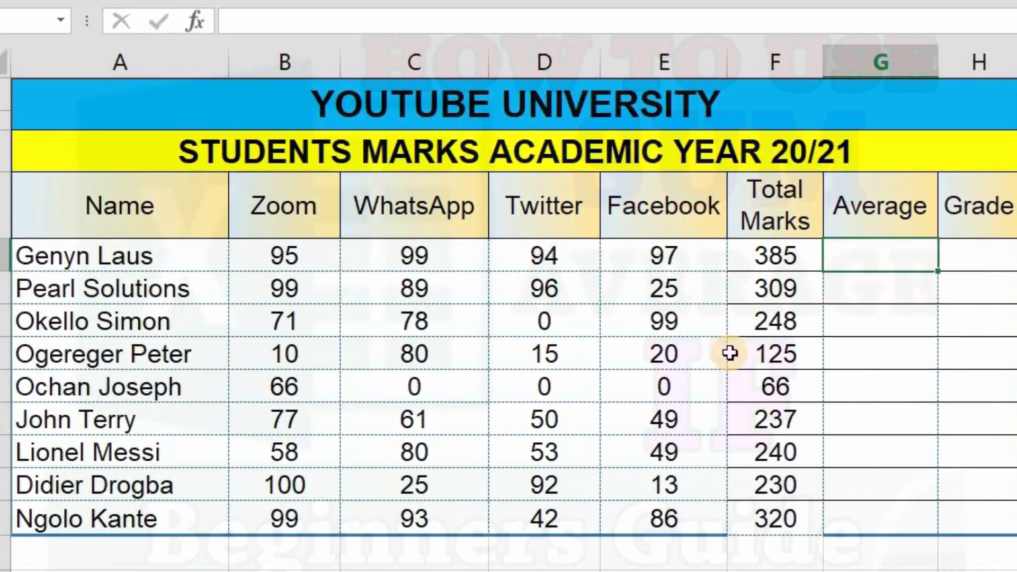
Calculate the first student's average in G5 with =AVERAGE(B5:E5) and fill the formula down to G13.
type("=AVERA")
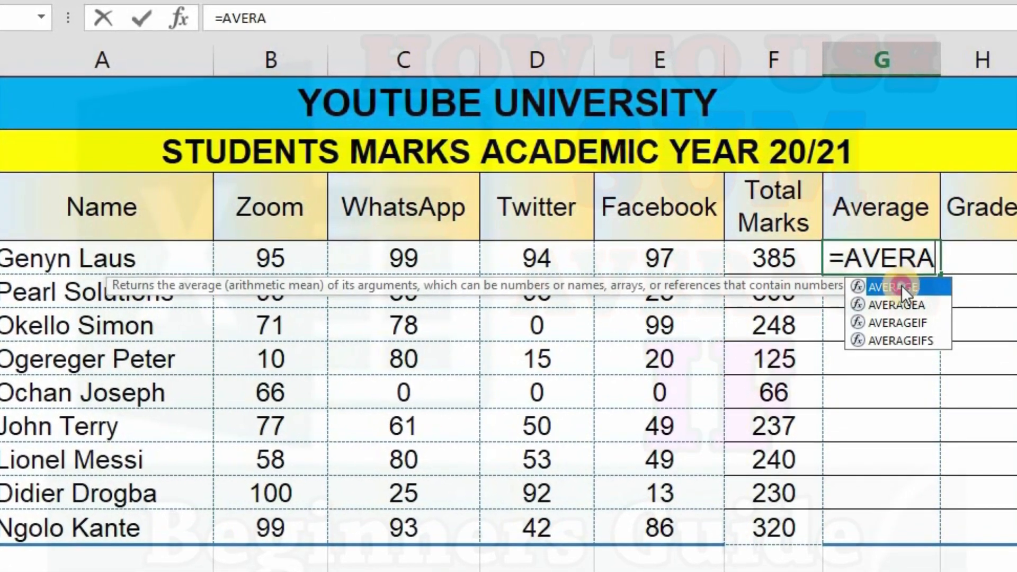
double_click(901, 286)
left_click_drag(257, 258, 656, 259)
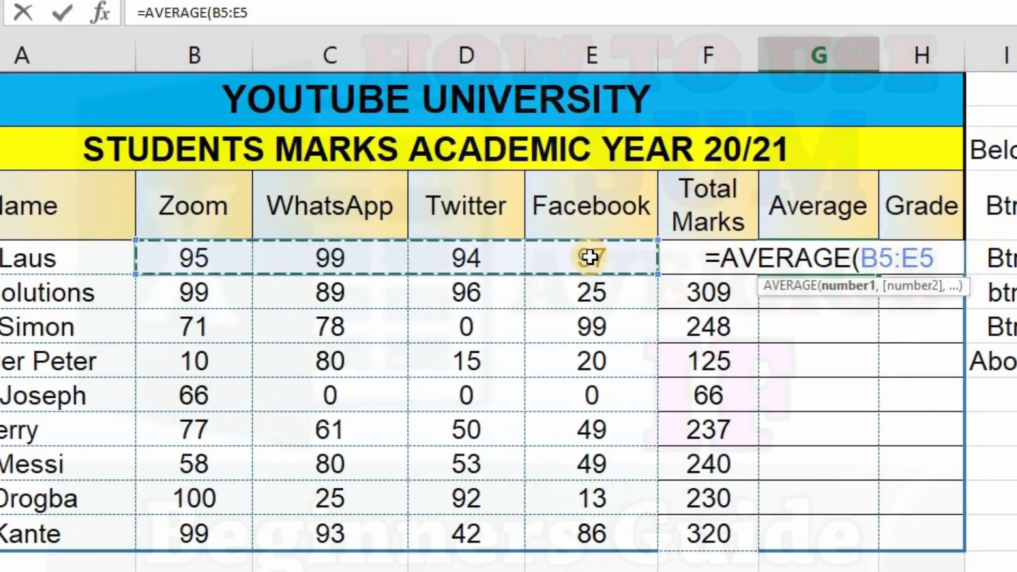
key("Return")
left_click(787, 254)
left_click_drag(827, 272, 757, 505)
Examine the grading scale in columns I to L against the students' averages and the empty Grade column.
left_click(872, 238)
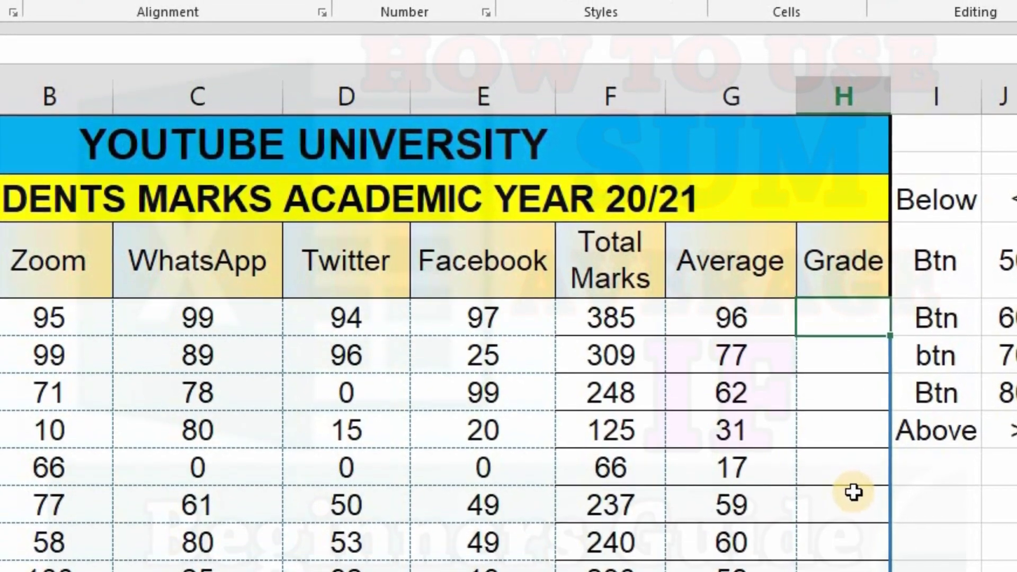
left_click(856, 484)
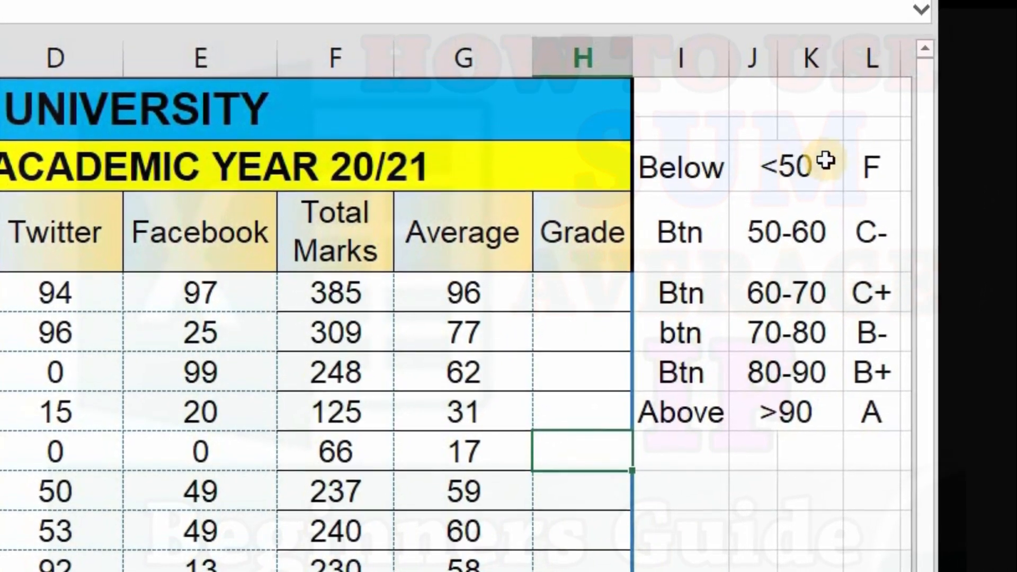
left_click(872, 166)
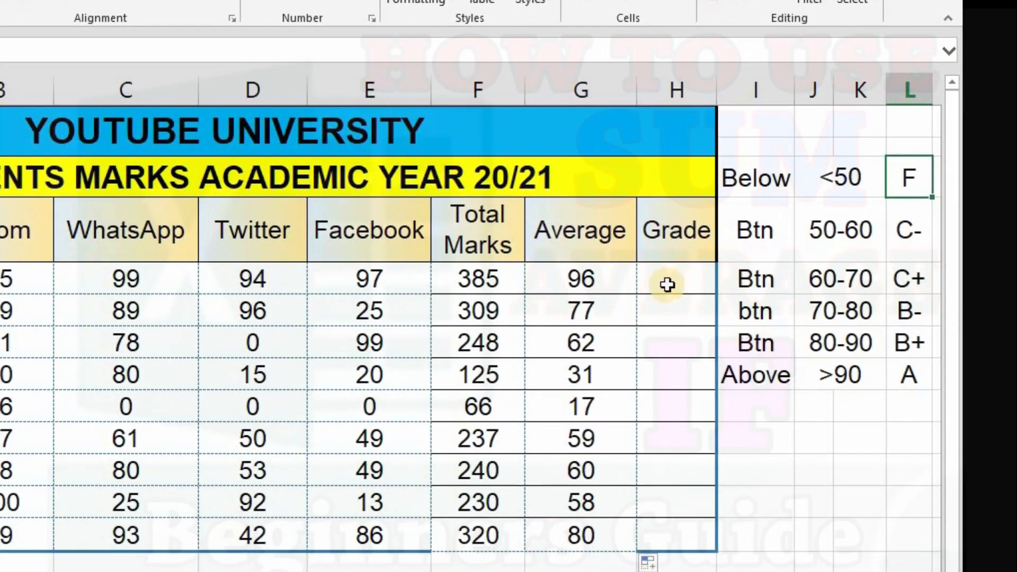
left_click(652, 288)
left_click_drag(691, 271, 749, 442)
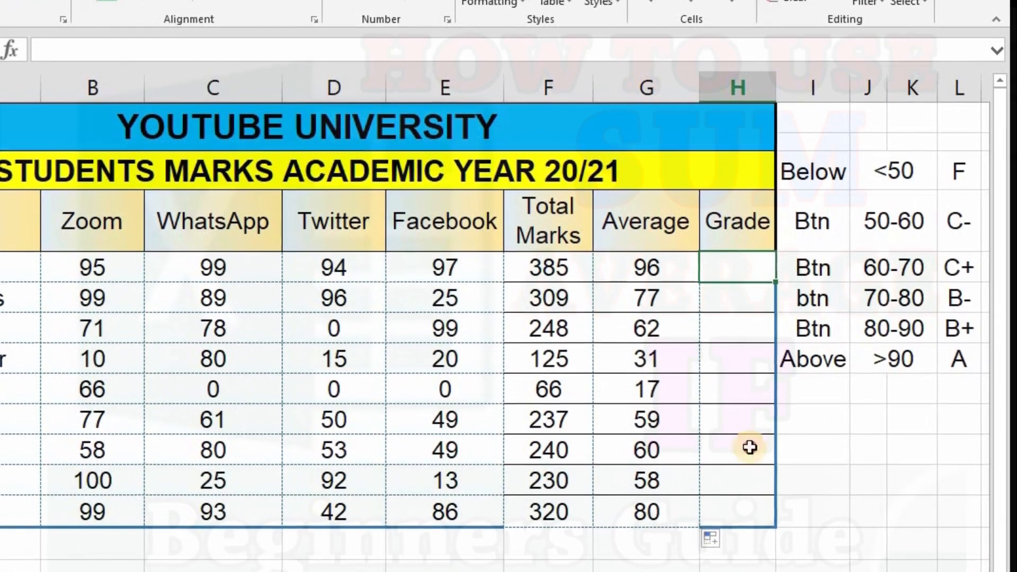
left_click(209, 352)
left_click(233, 450)
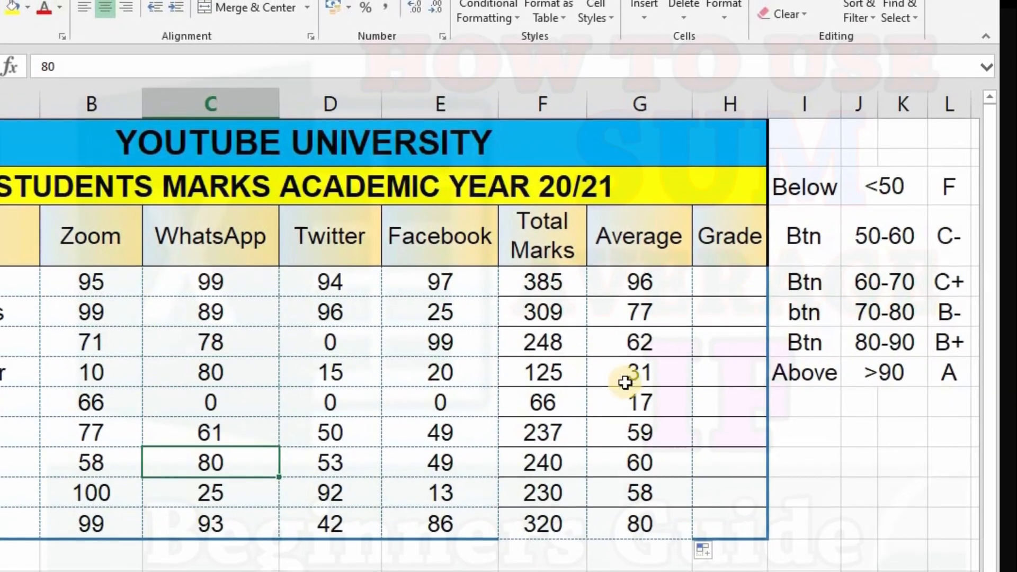
left_click(729, 391)
left_click(718, 498)
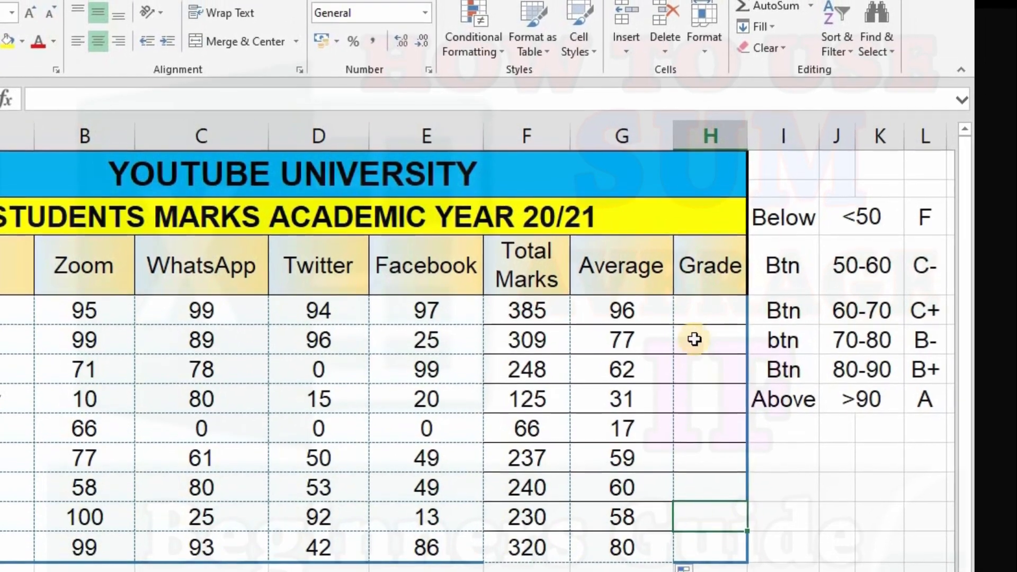
In H5, begin a nested IF formula returning "A" when G5>=90 and "B+" when G5>=80.
left_click(700, 315)
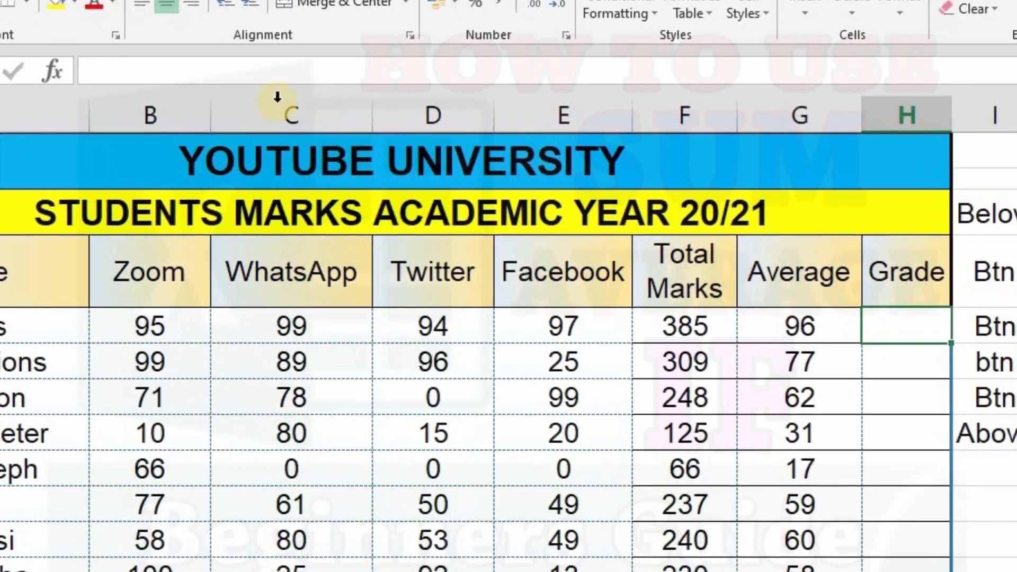
left_click(99, 66)
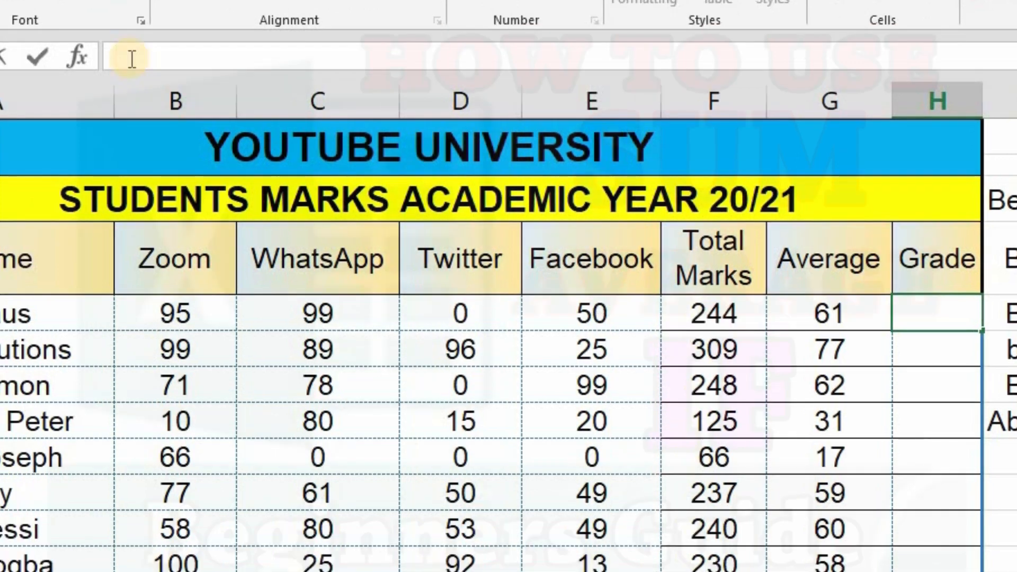
type("=IF")
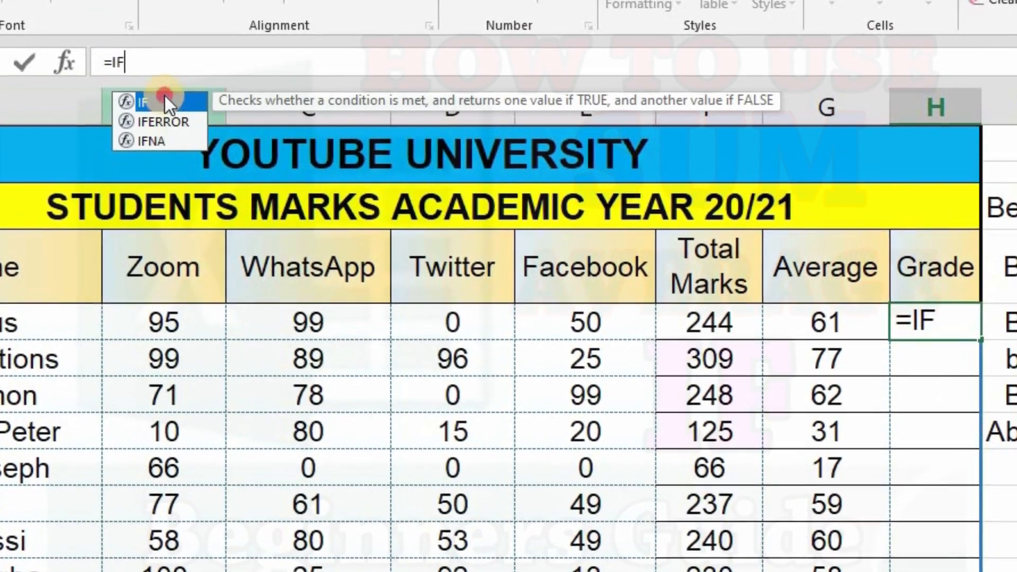
double_click(165, 98)
type("G5")
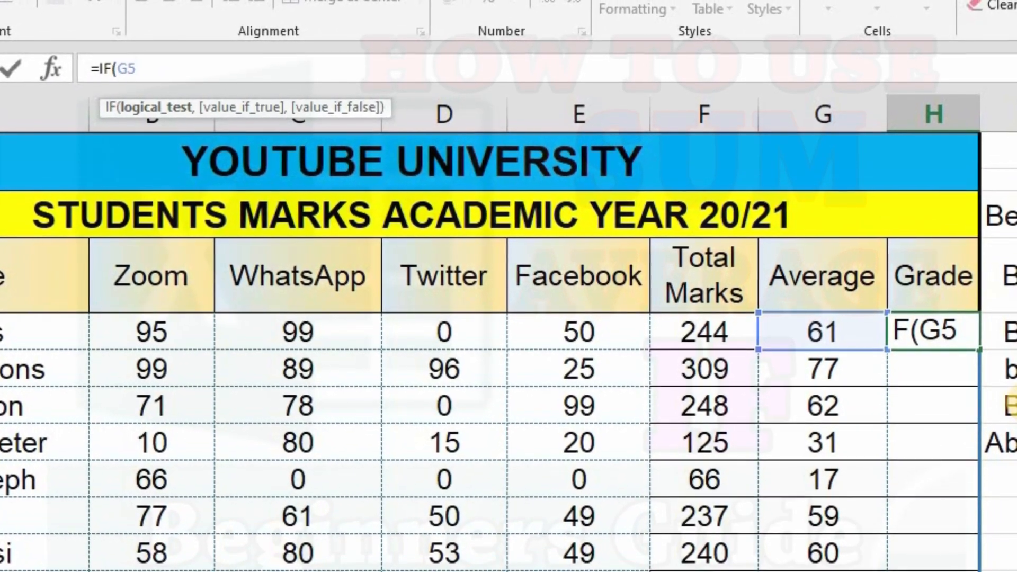
type(">=")
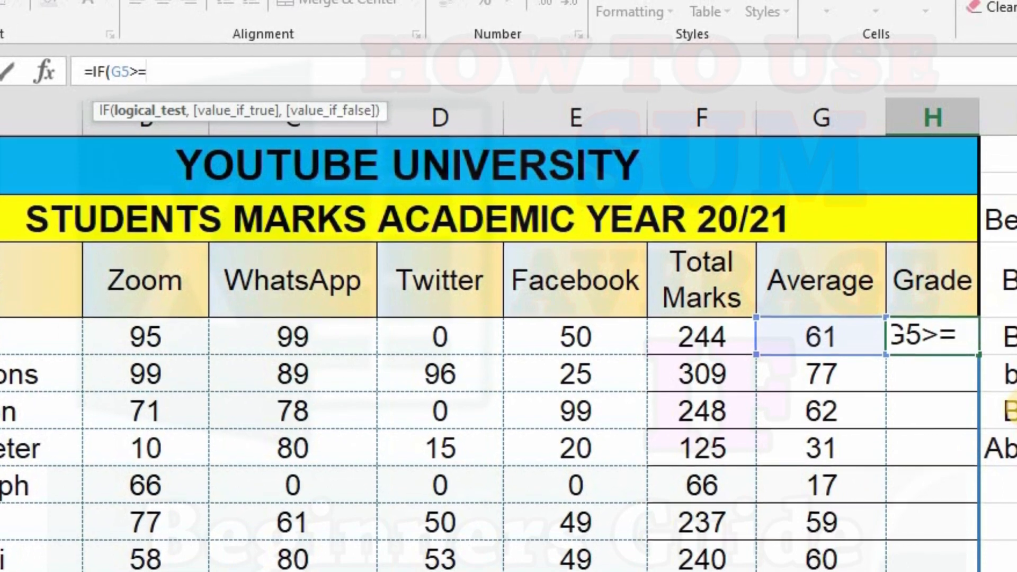
type("90,\"A\",IF(G5>=80,")
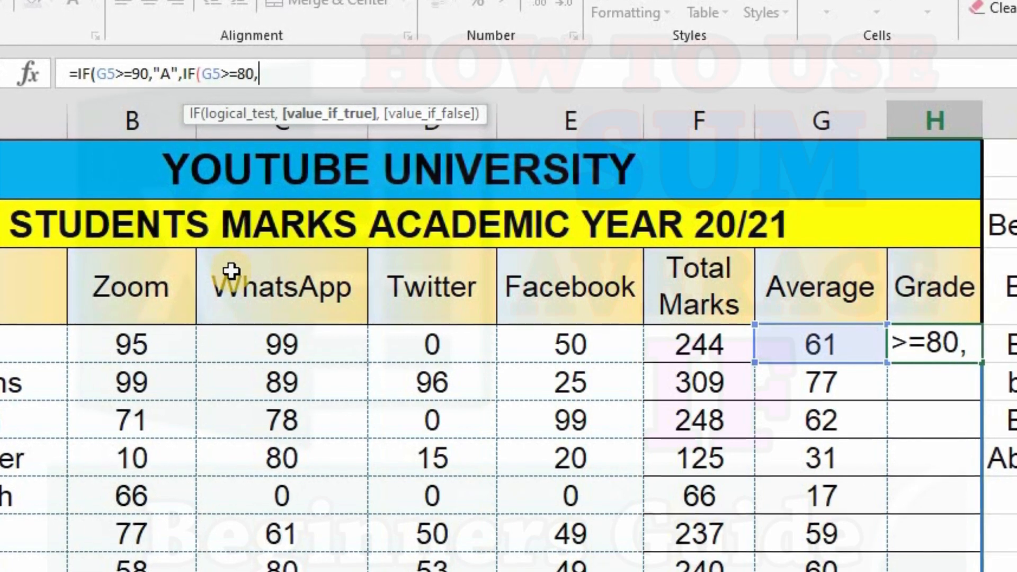
type("\"B+")
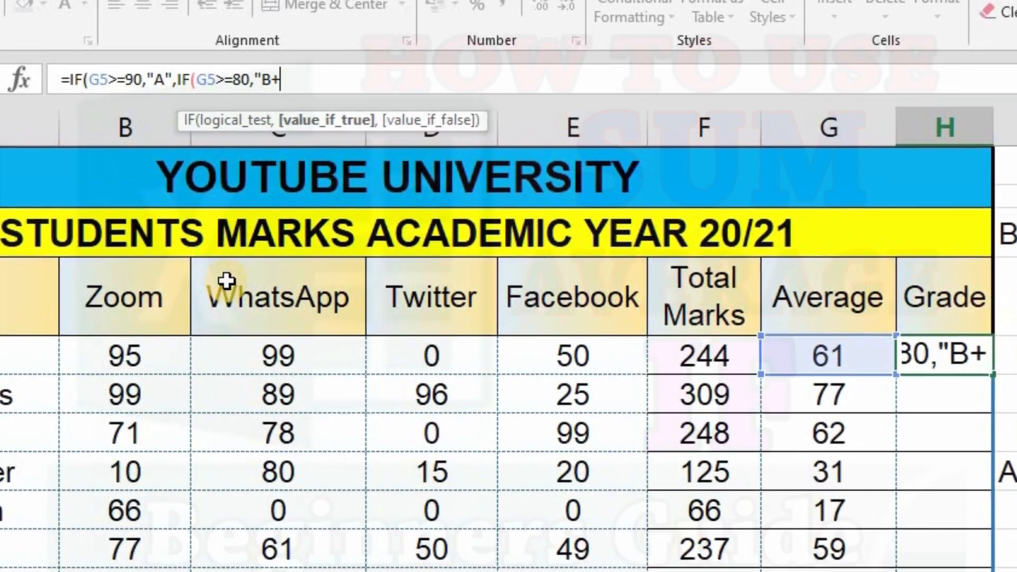
type(",")
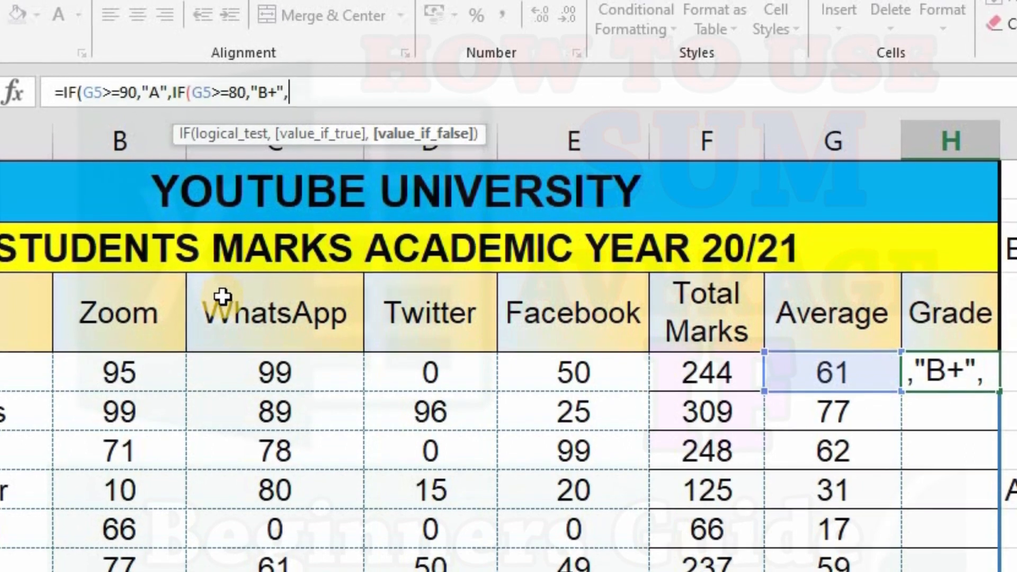
Extend the H5 formula with nested IF tests returning "B-" when G5>=70 and "C+" when G5>=60.
type("IF")
double_click(328, 157)
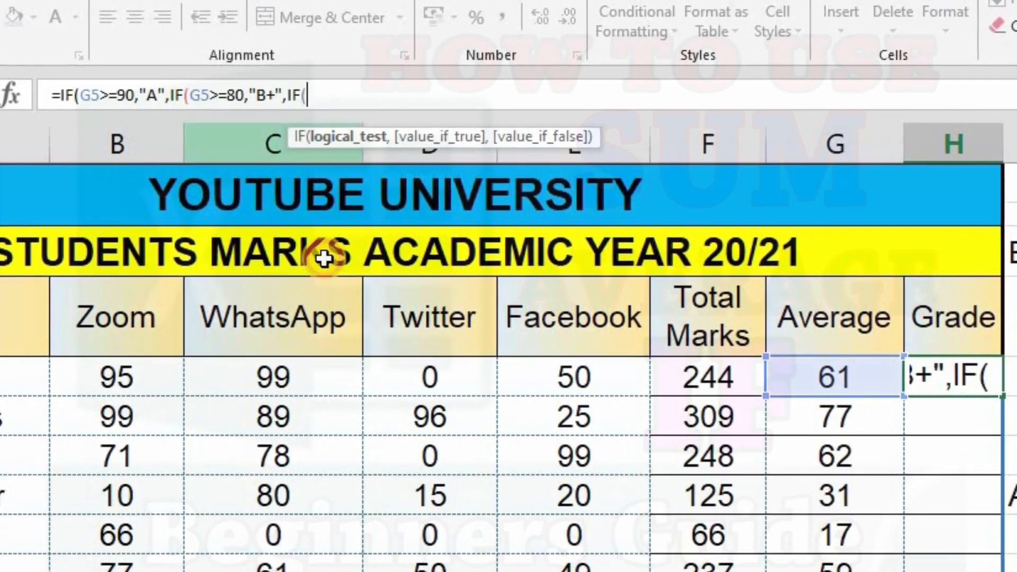
type("G5")
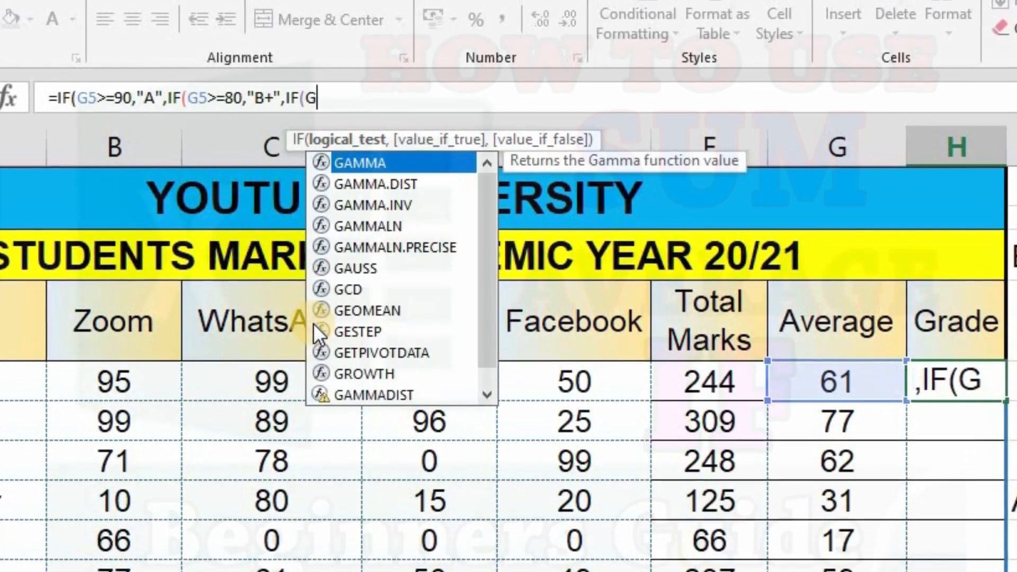
type(">=")
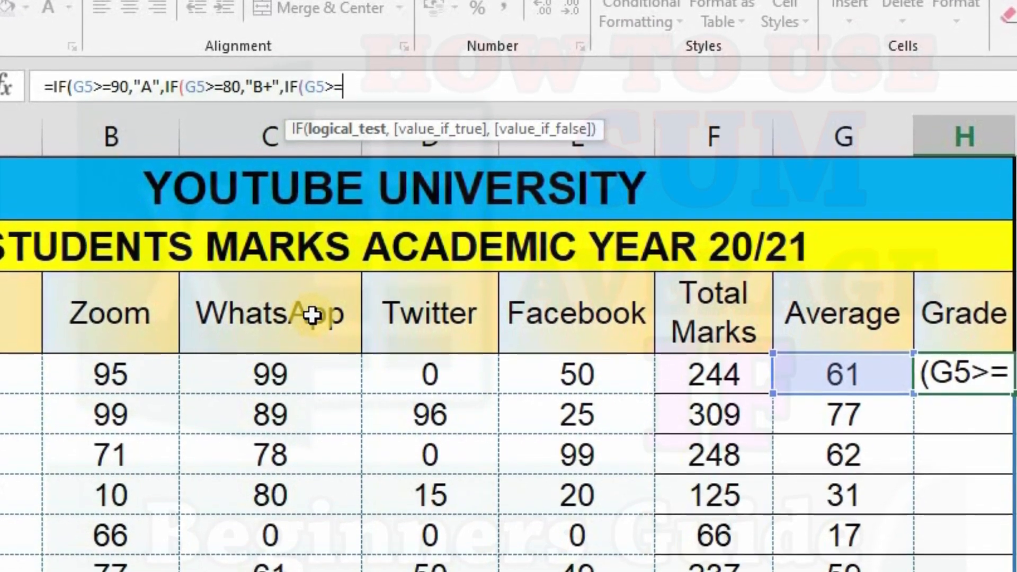
type("70,")
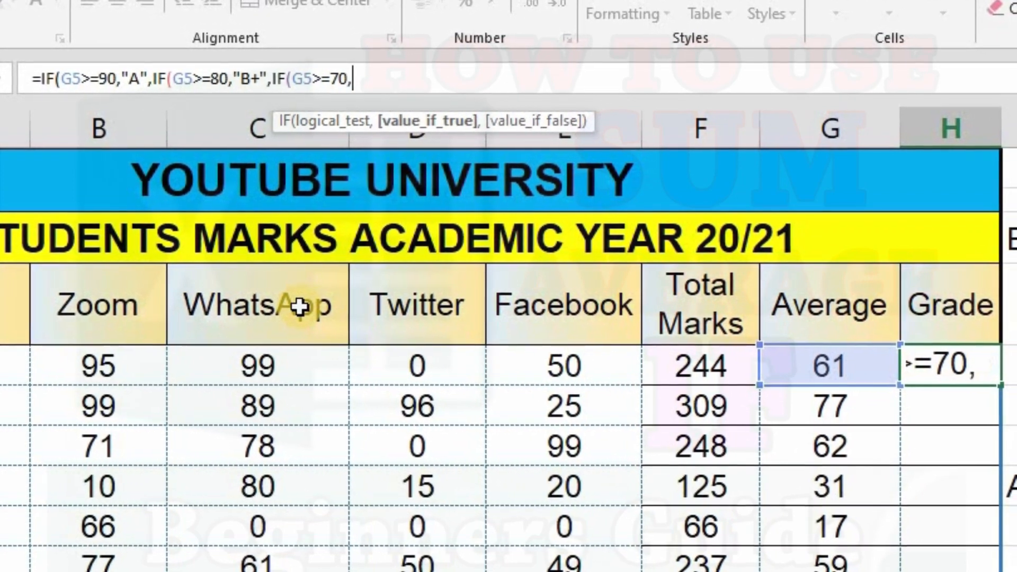
type("\"B-")
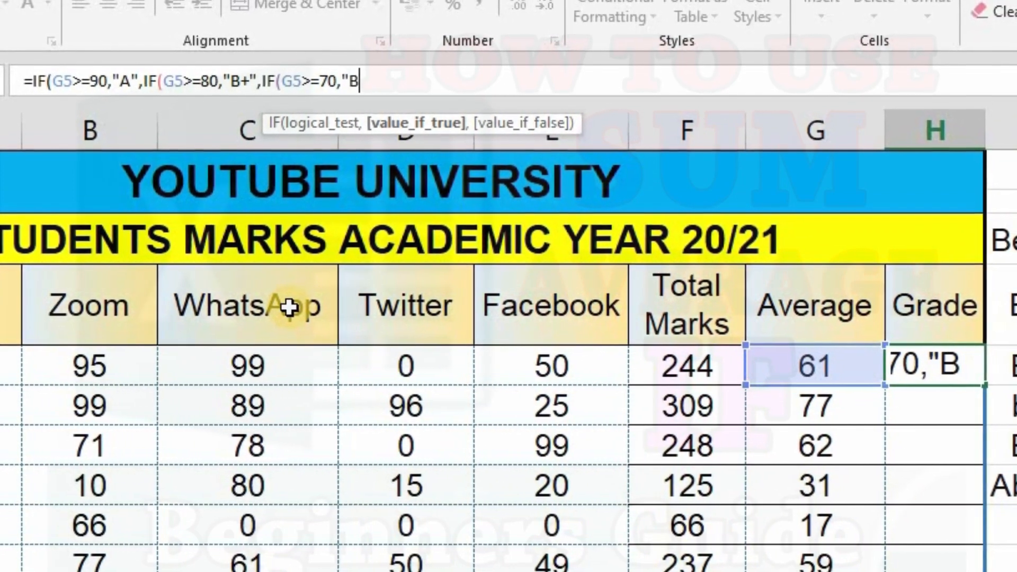
type("\"")
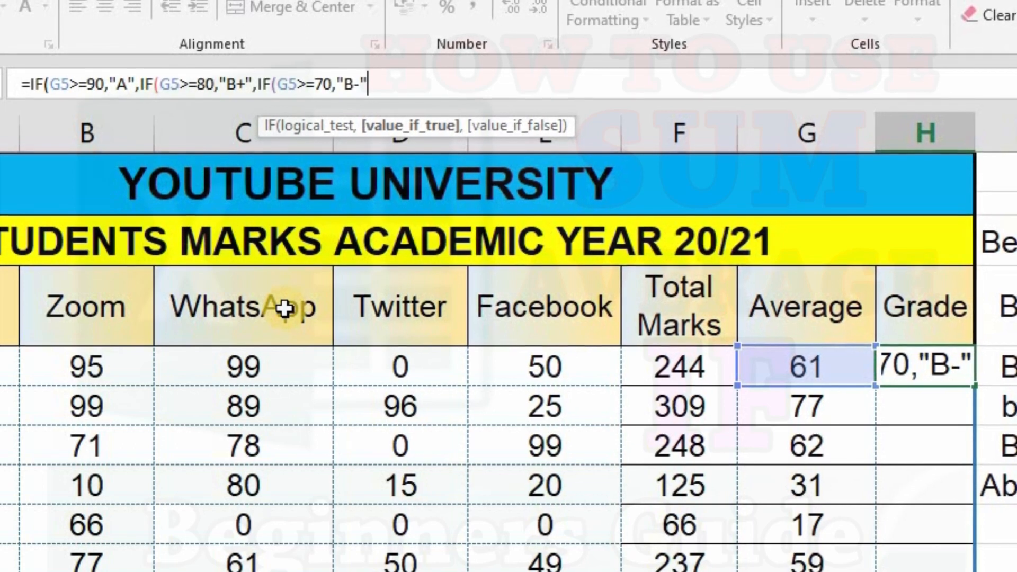
type(",IF(G5>=60,\"C+\",")
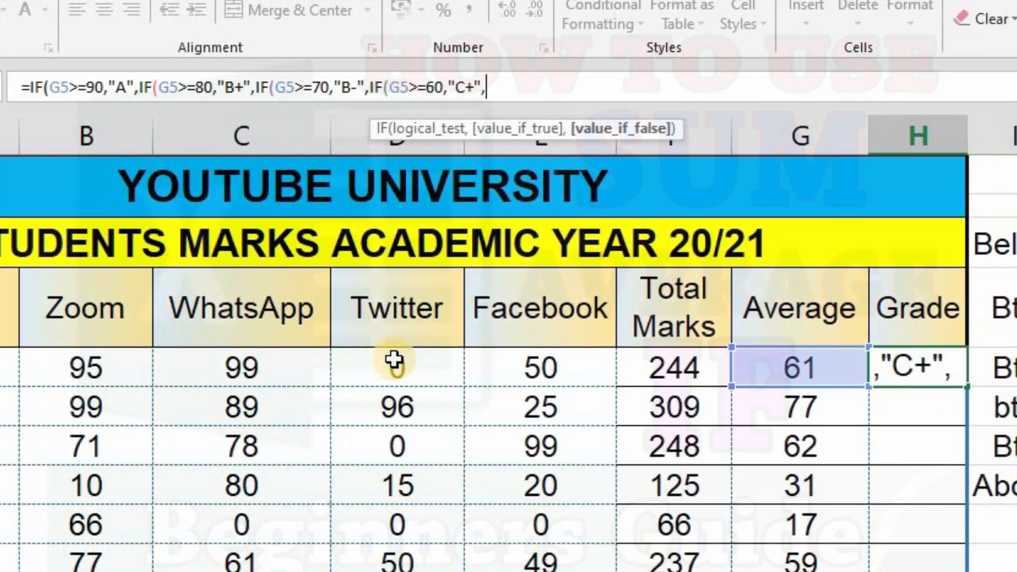
Extend the H5 formula with a fifth nested IF test returning "C-" when G5>=50.
type("IF")
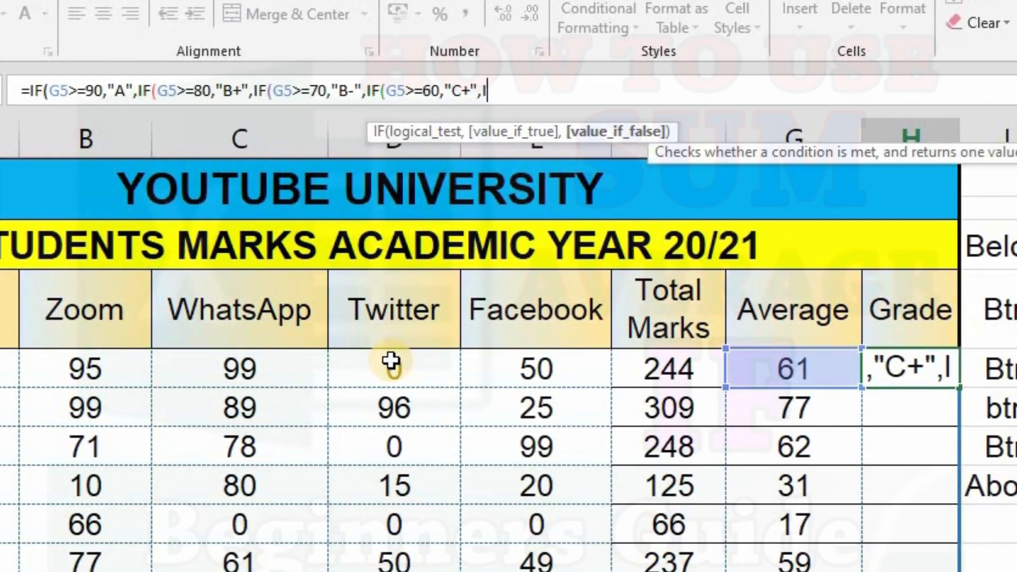
type("(")
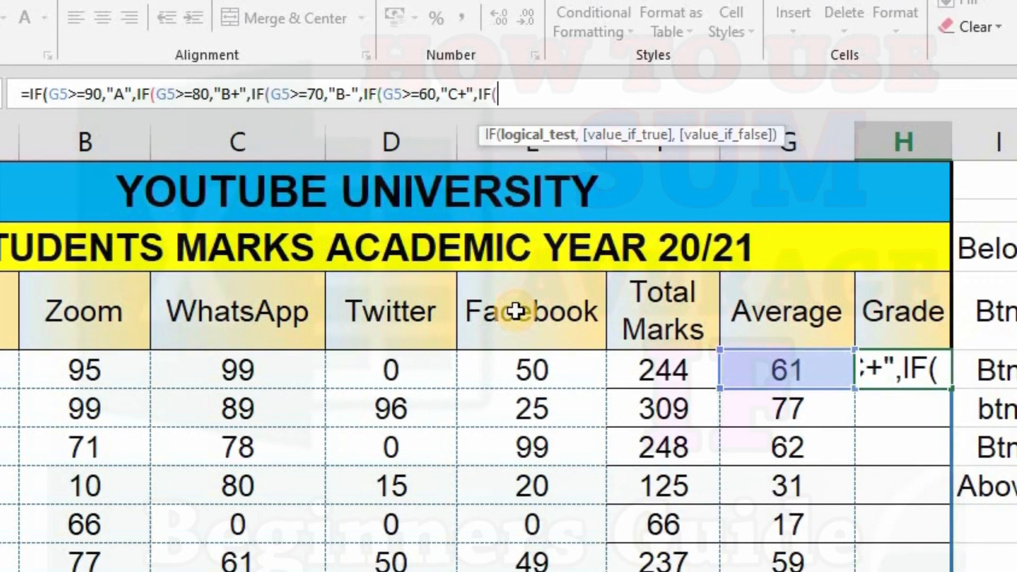
type("G5")
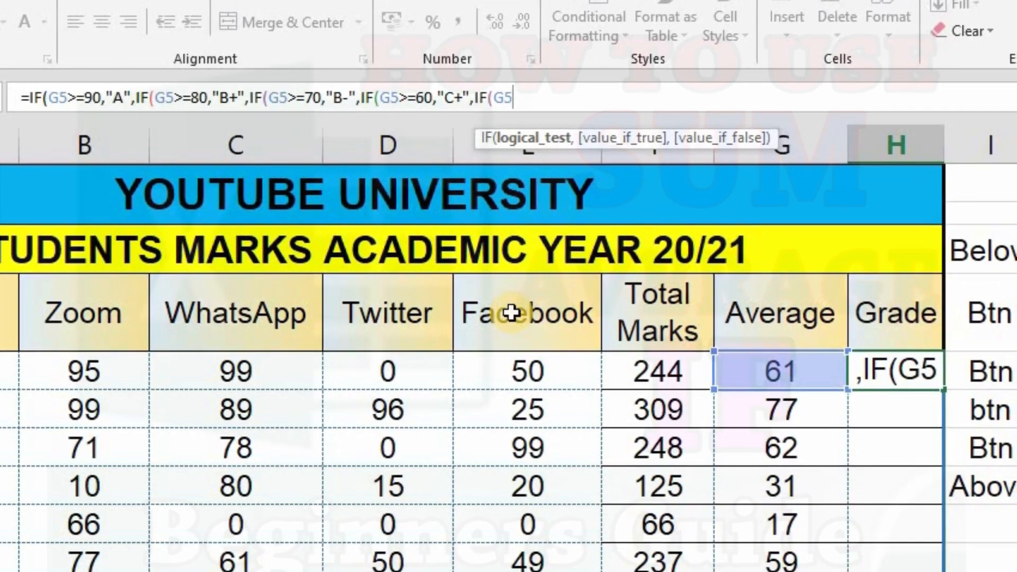
type(">=")
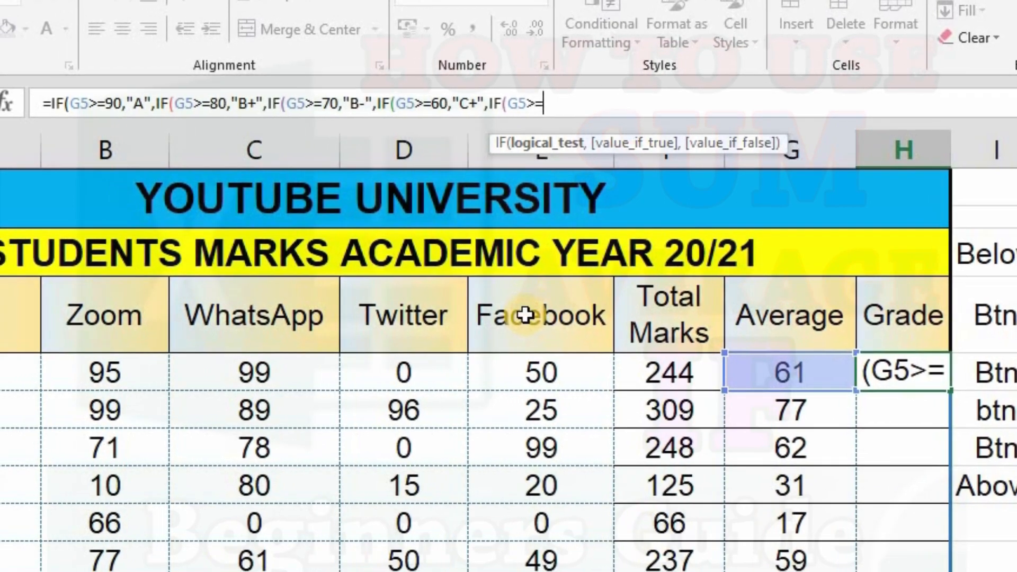
type("50,\"")
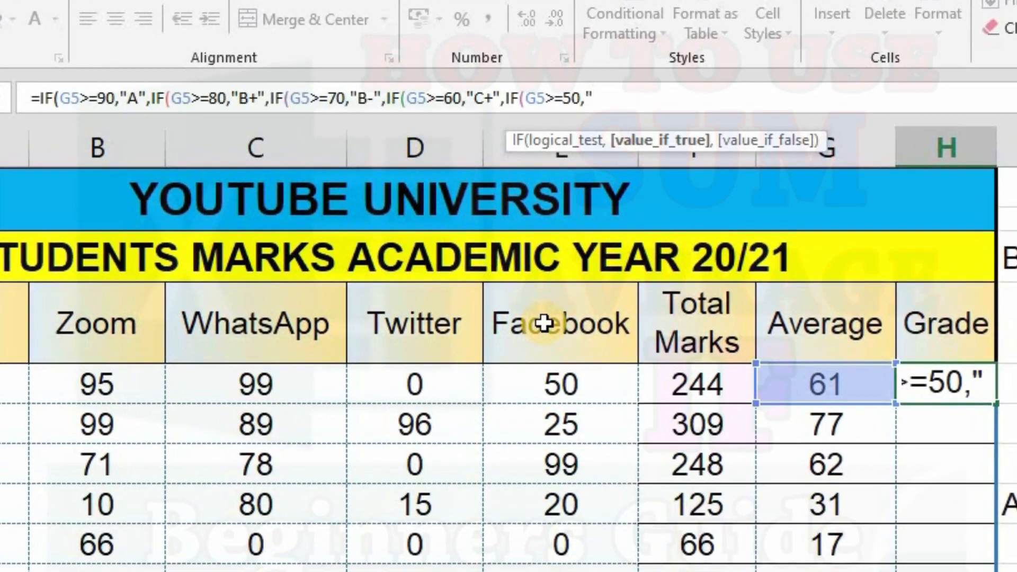
type("C")
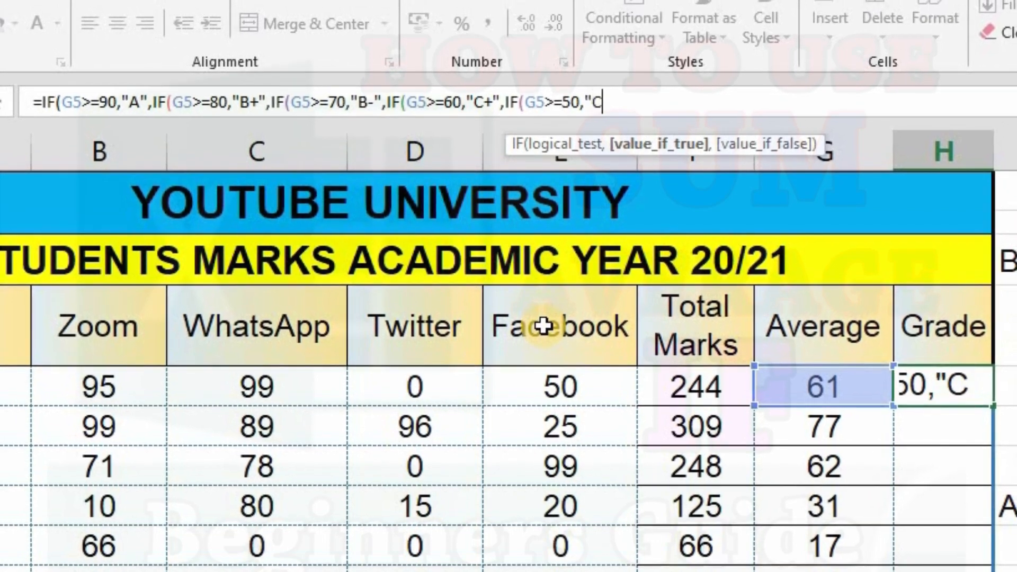
type("-\"")
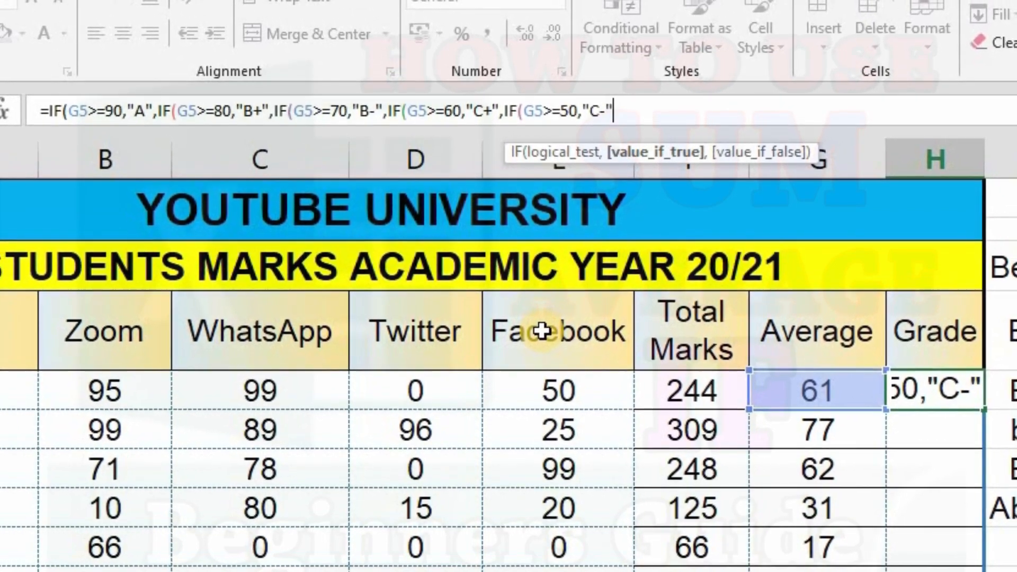
type(",")
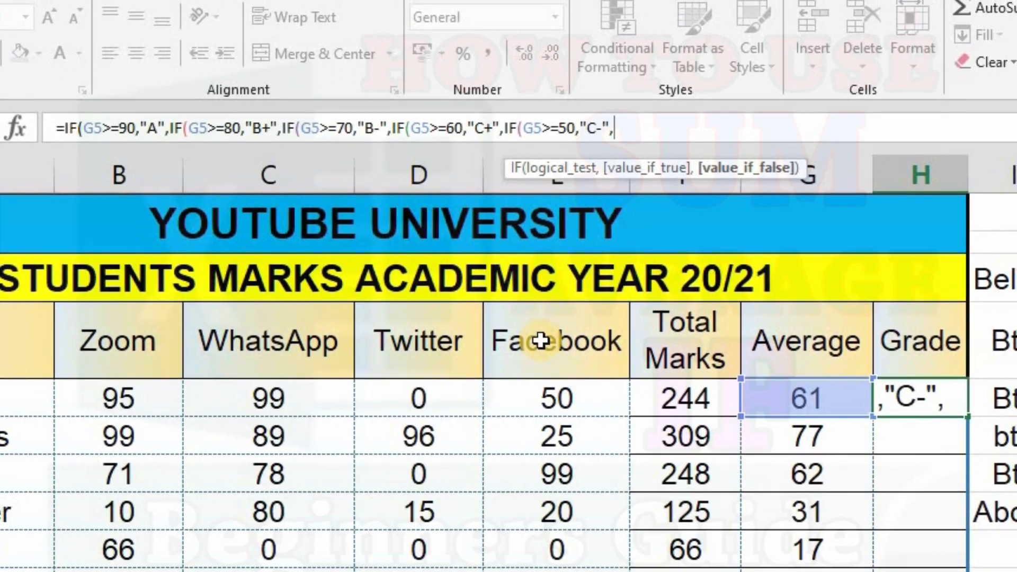
Finish the H5 grade formula with "F" as the final fallback value, closing all five IF functions and entering it.
type("\"")
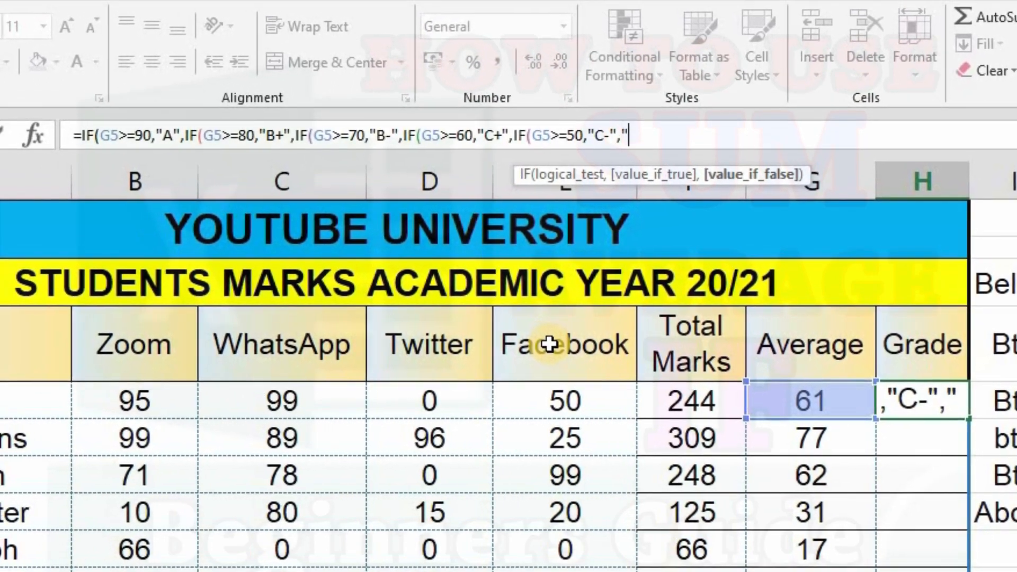
type("F")
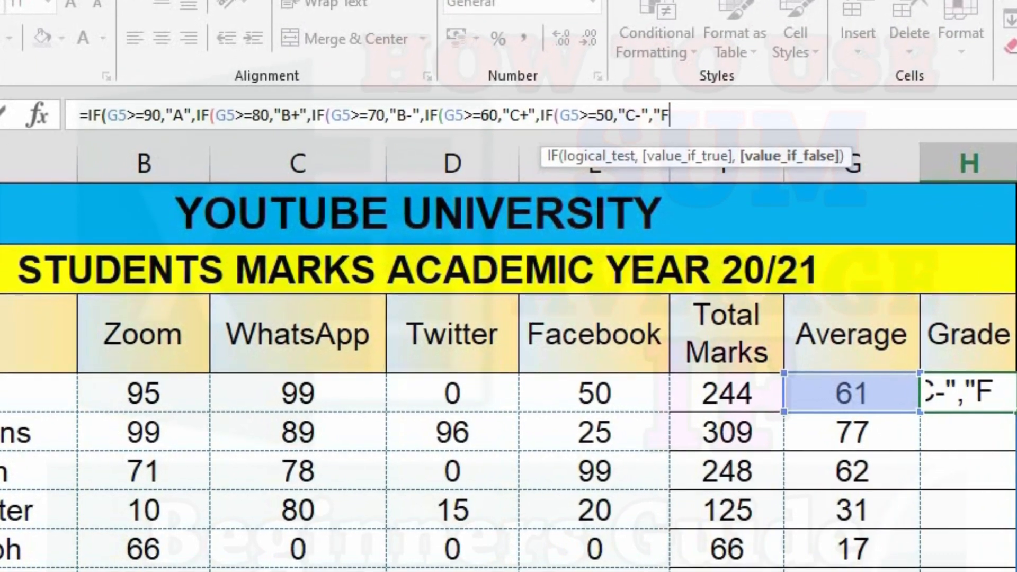
type("\"")
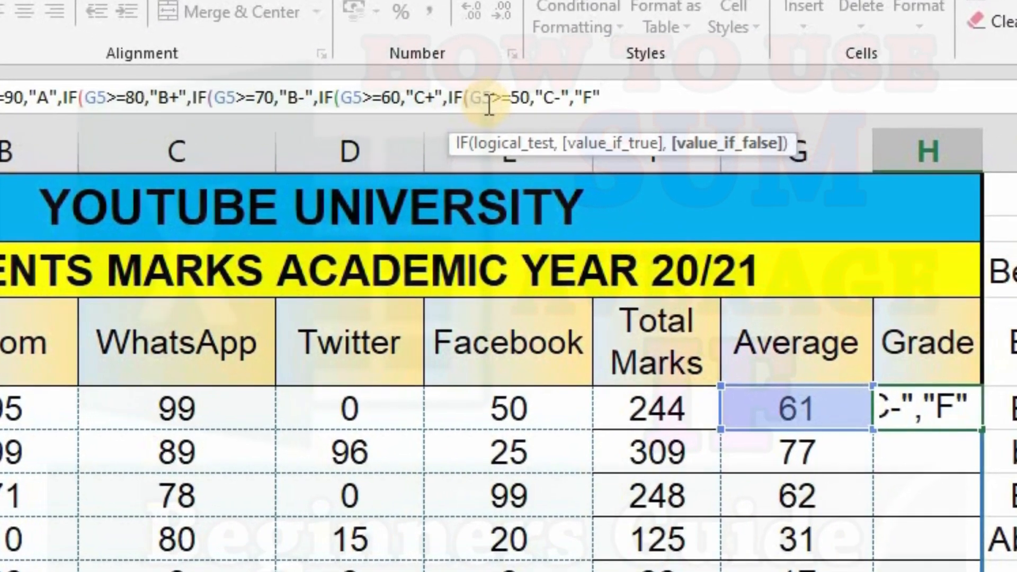
type(")))")
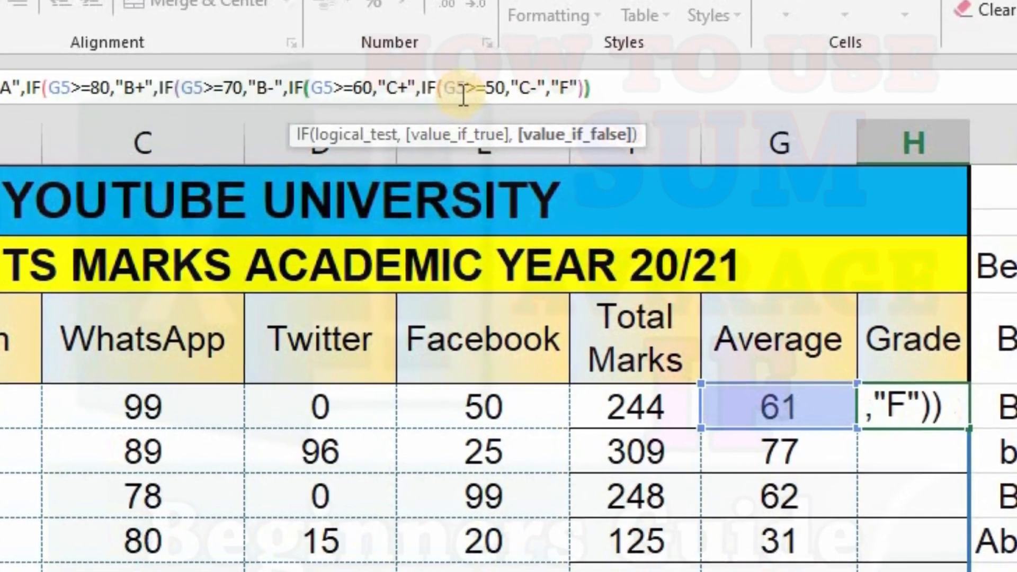
type("))")
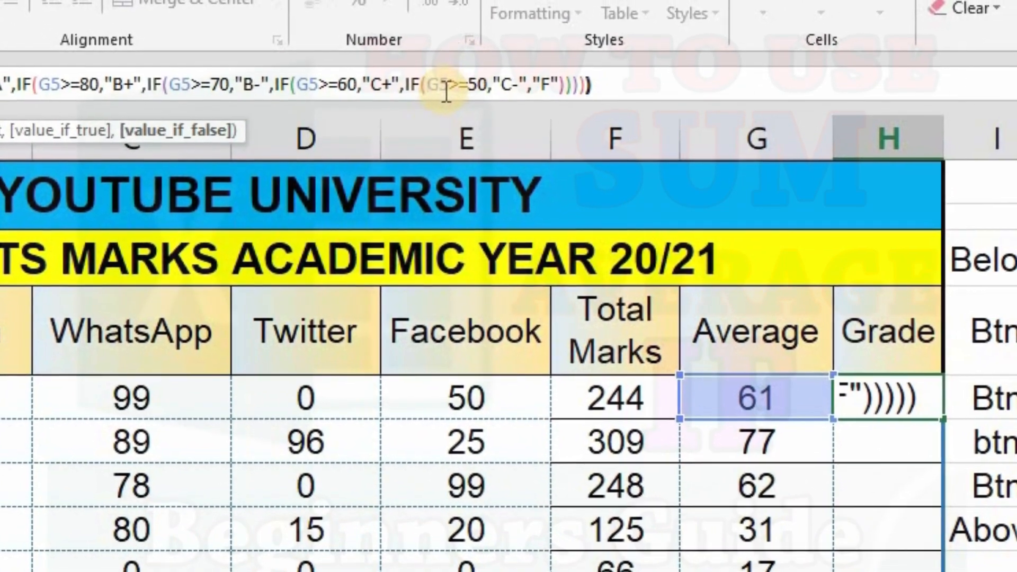
key("Return")
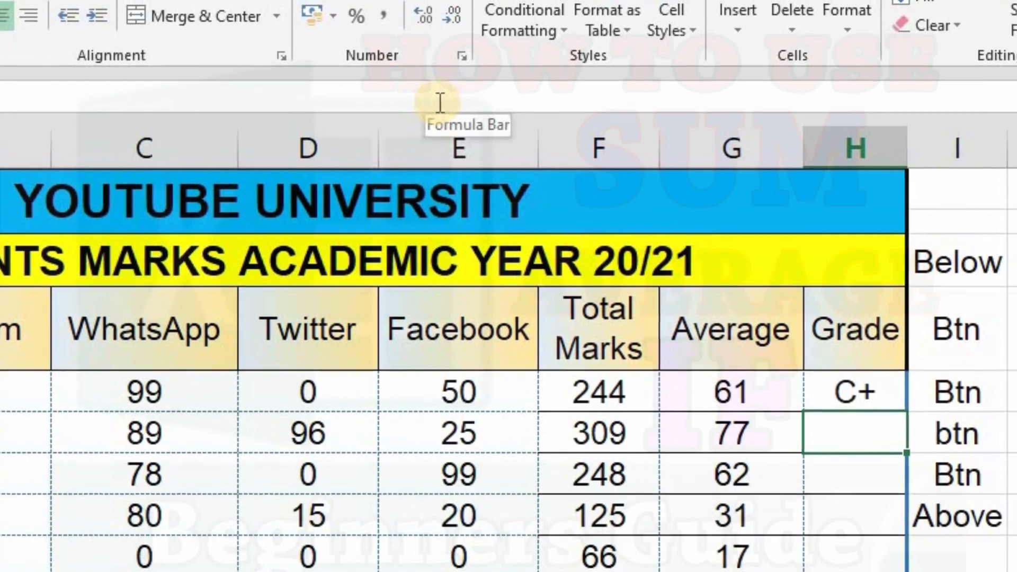
Change the first student's Twitter mark in D5 to 97 to test the grade formula.
left_click(843, 392)
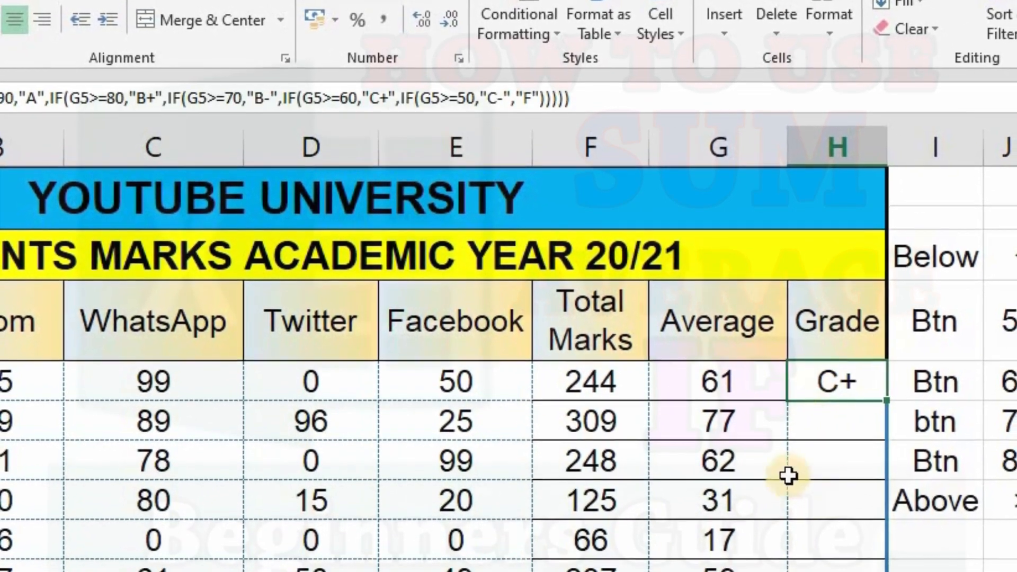
left_click(317, 379)
type("97")
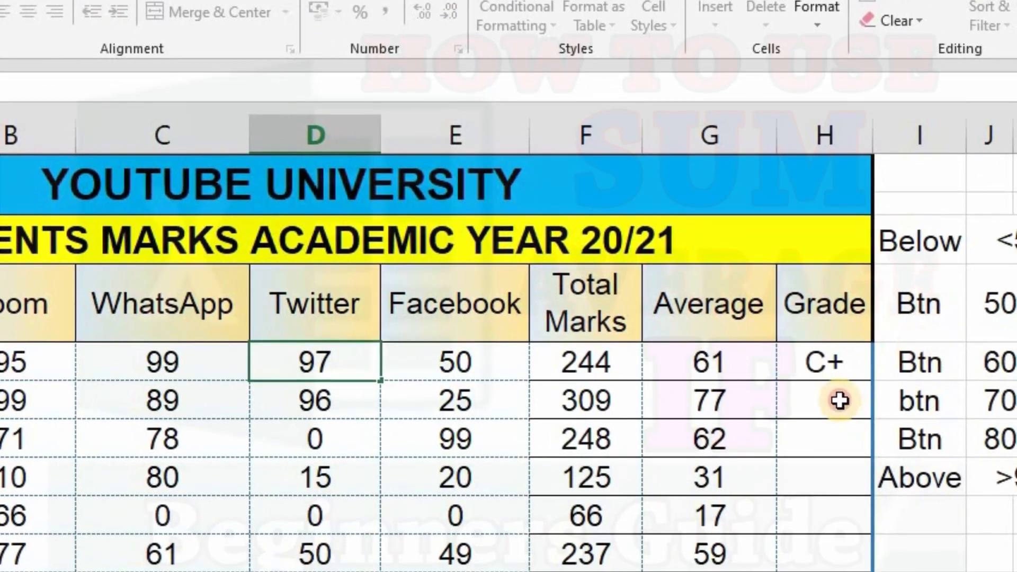
left_click(835, 364)
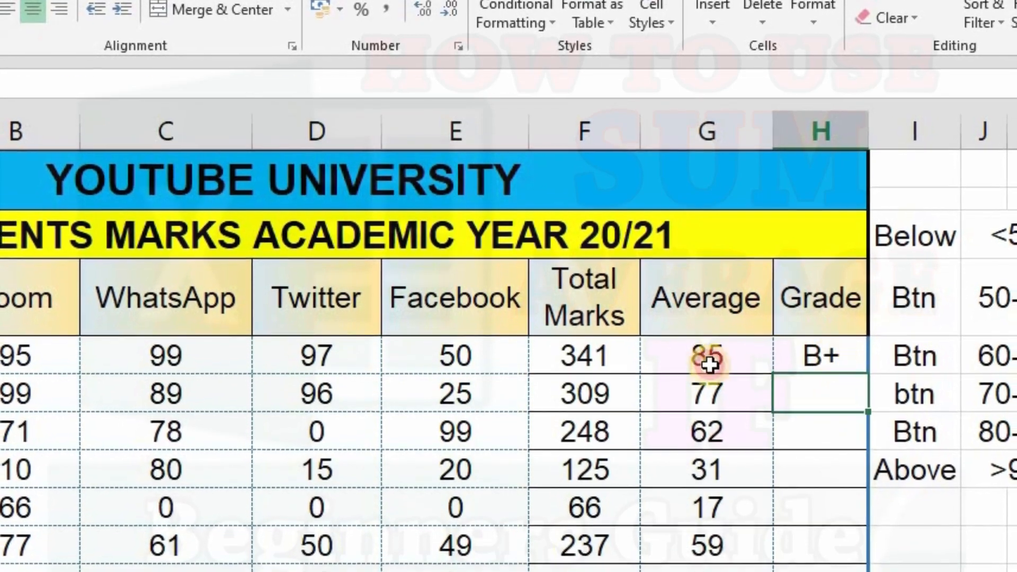